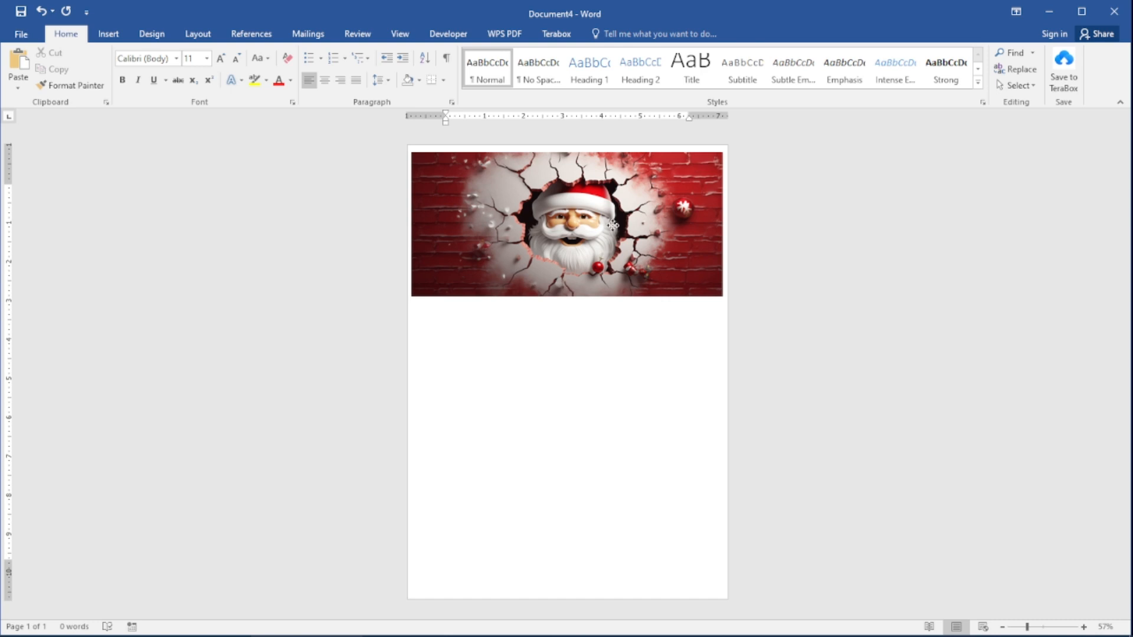
Check the document's paper size in the list of available page sizes
{"action": "left_click", "coordinate": [624, 374]}
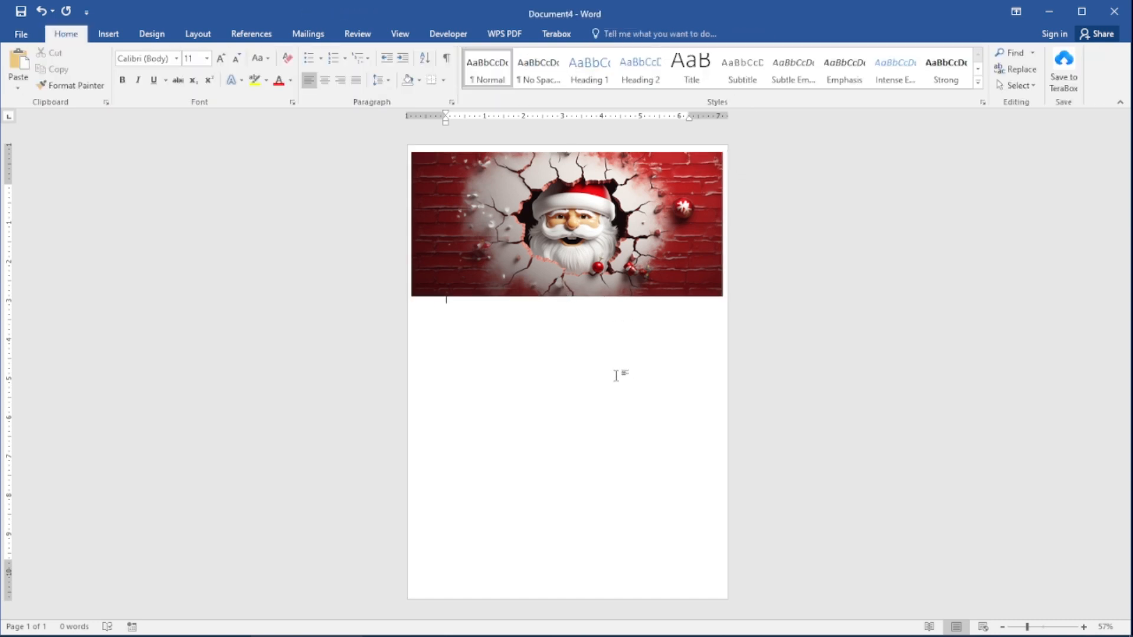
{"action": "left_click", "coordinate": [198, 34]}
{"action": "left_click", "coordinate": [98, 68]}
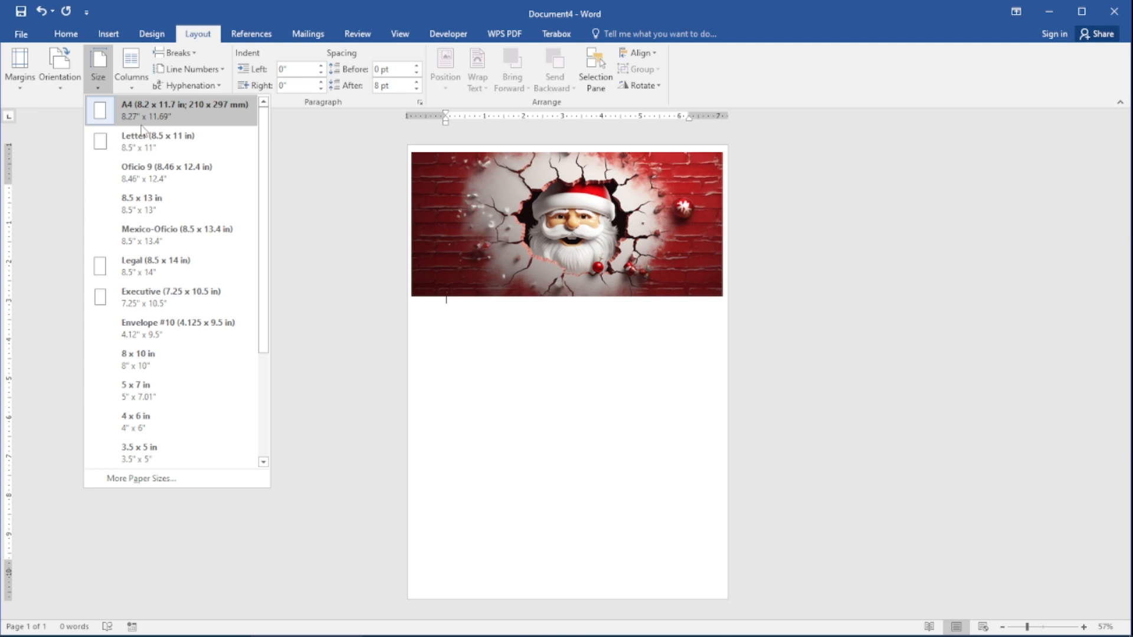
{"action": "left_click", "coordinate": [570, 347]}
Duplicate the Santa mug wrap picture twice and stack the copies beneath the original to fill the page
{"action": "left_click", "coordinate": [558, 233]}
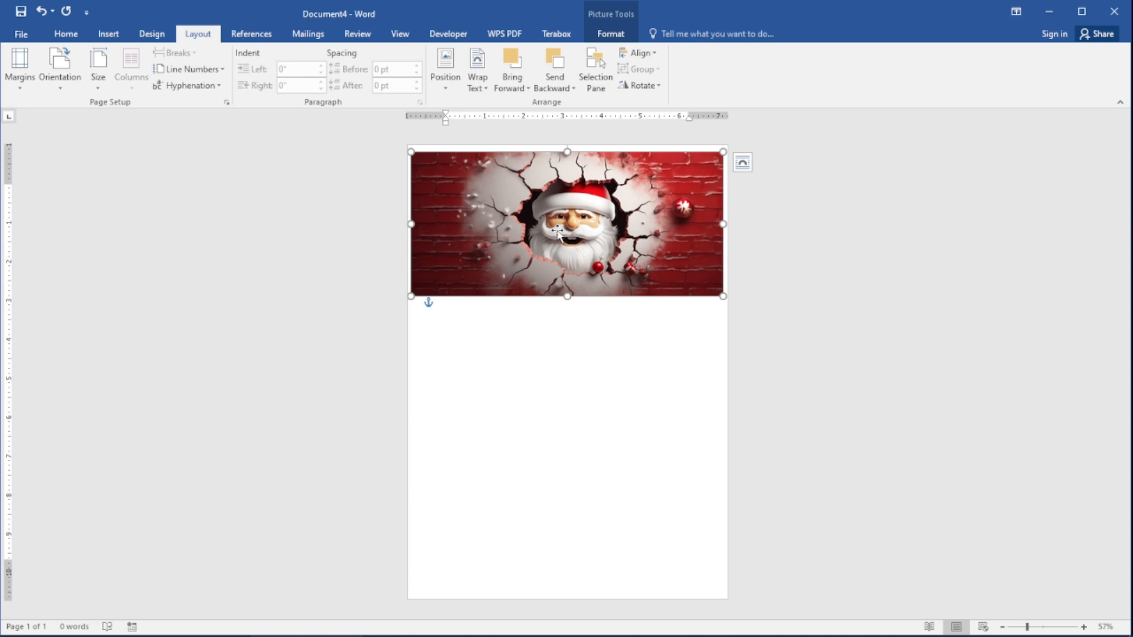
{"action": "left_click_drag", "start_coordinate": [558, 233], "coordinate": [553, 367], "text": "ctrl"}
{"action": "left_click", "coordinate": [553, 259]}
{"action": "key", "text": "ctrl+c"}
{"action": "key", "text": "ctrl+v"}
{"action": "left_click_drag", "start_coordinate": [556, 223], "coordinate": [545, 512]}
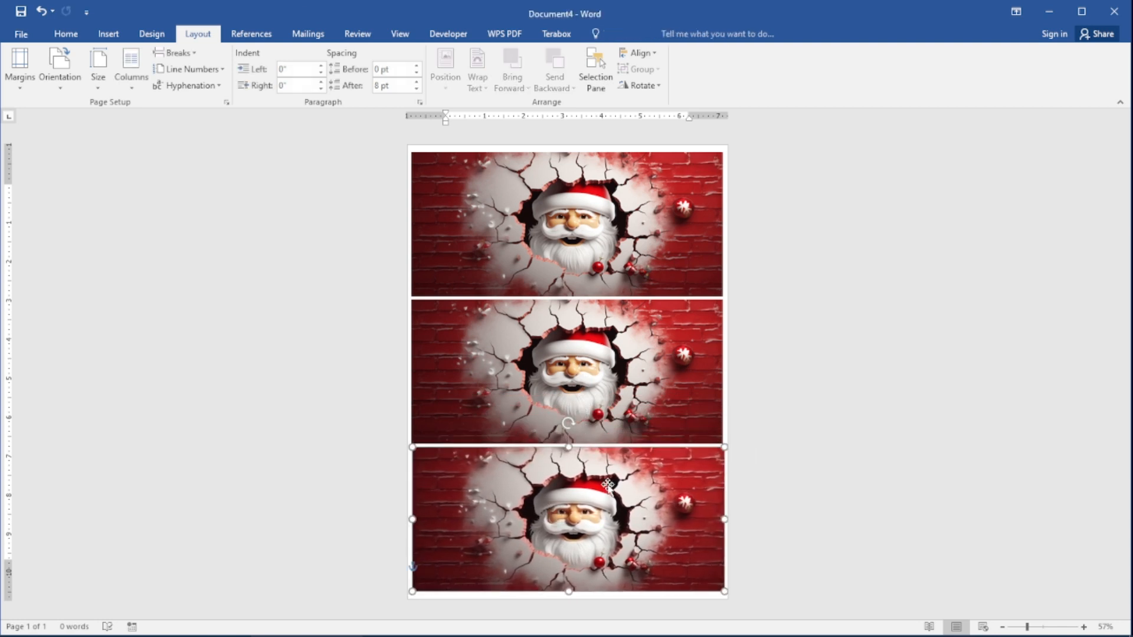
Nudge the lowest Santa picture slightly so it lines up with the two pictures above
{"action": "left_click", "coordinate": [831, 487]}
{"action": "left_click", "coordinate": [660, 508]}
{"action": "key", "text": "Left"}
{"action": "key", "text": "Right"}
{"action": "key", "text": "Right"}
{"action": "left_click", "coordinate": [894, 455]}
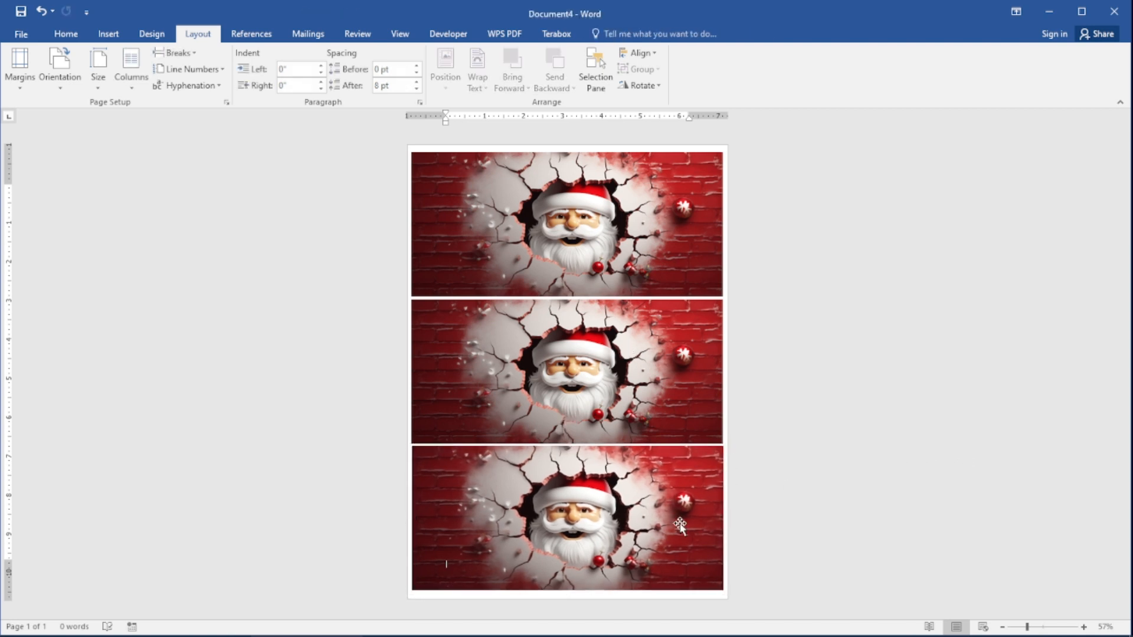
{"action": "left_click", "coordinate": [575, 244]}
{"action": "left_click", "coordinate": [779, 349]}
{"action": "left_click", "coordinate": [640, 380]}
{"action": "left_click", "coordinate": [634, 512]}
{"action": "left_click", "coordinate": [572, 211]}
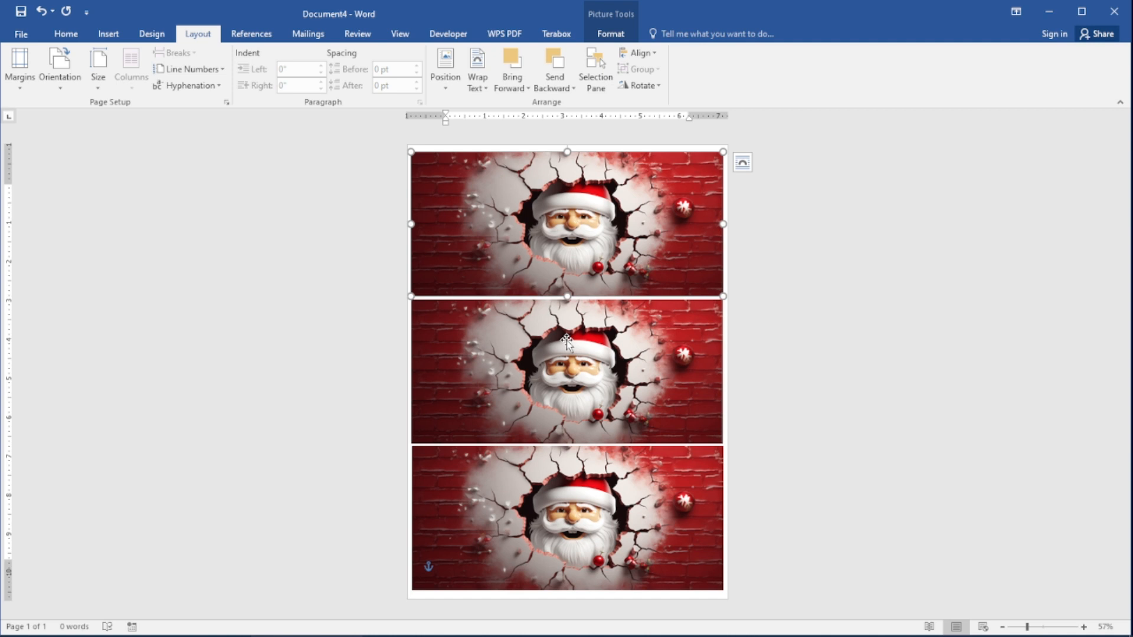
{"action": "left_click", "coordinate": [581, 510]}
Check the height and width of each of the three Santa pictures
{"action": "left_click", "coordinate": [589, 245]}
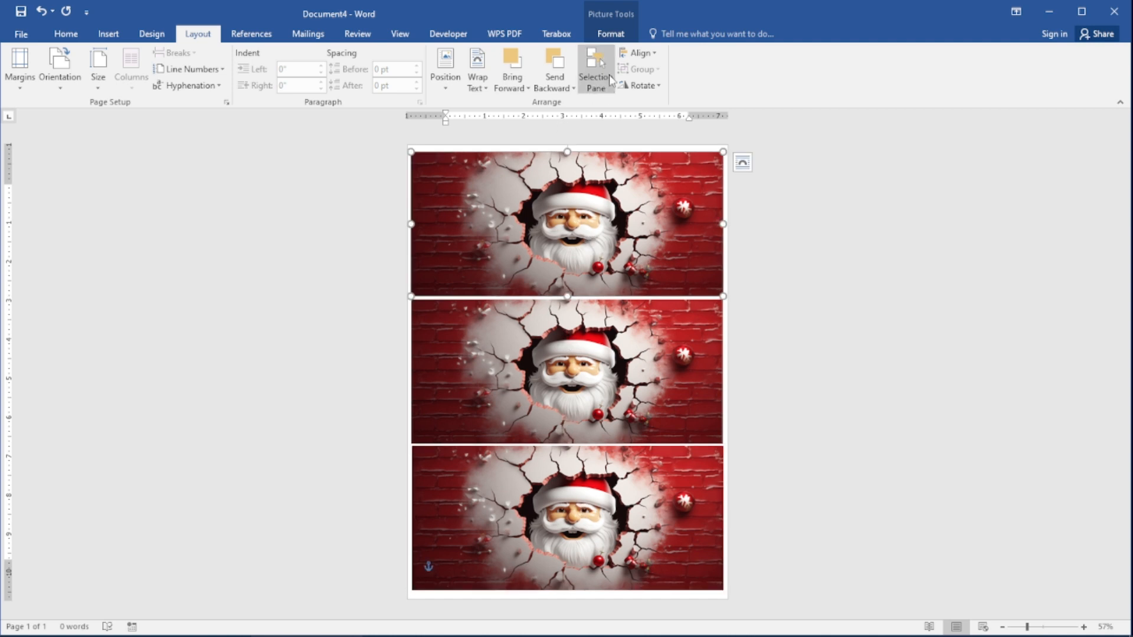
{"action": "left_click", "coordinate": [615, 36]}
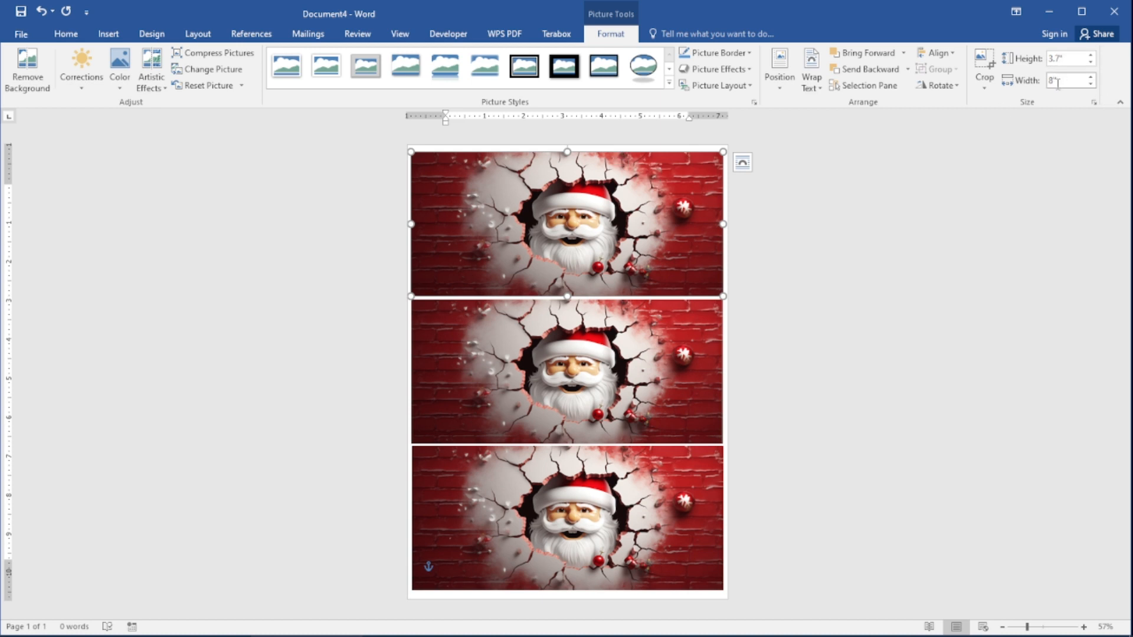
{"action": "left_click", "coordinate": [669, 380]}
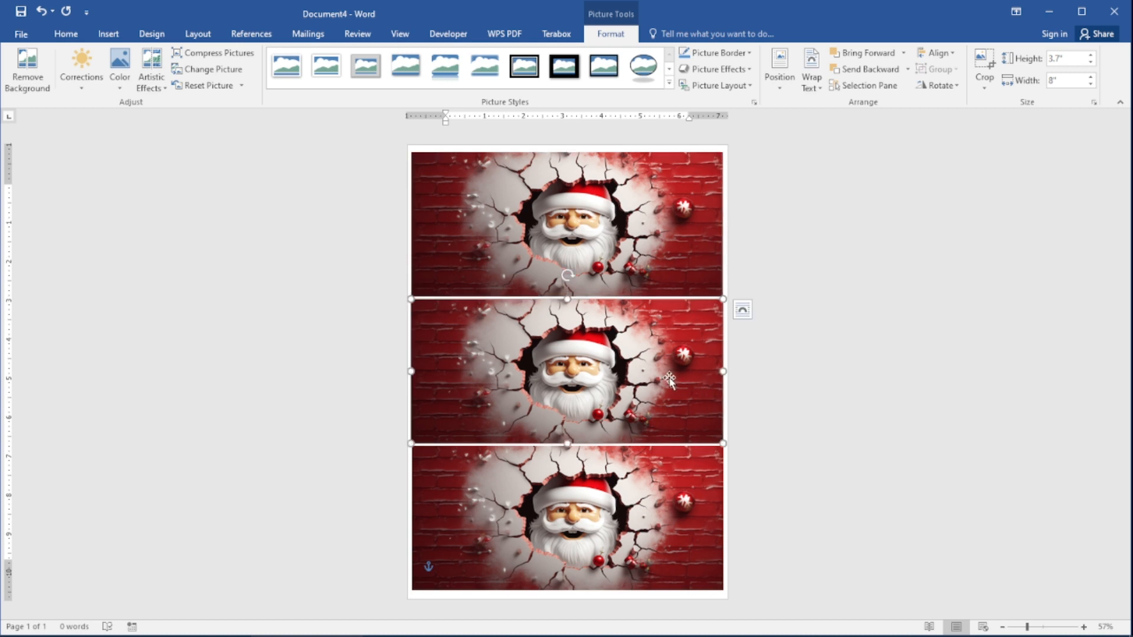
{"action": "left_click", "coordinate": [636, 546]}
{"action": "left_click", "coordinate": [626, 400]}
{"action": "left_click", "coordinate": [624, 266]}
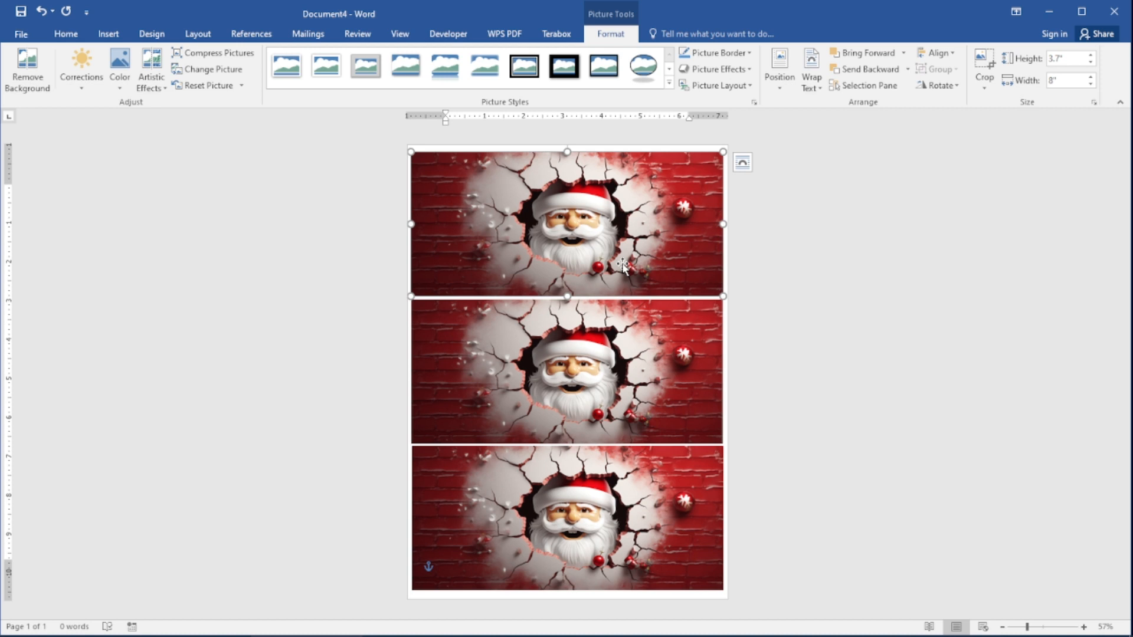
{"action": "left_click", "coordinate": [612, 363]}
{"action": "left_click", "coordinate": [592, 506]}
{"action": "left_click", "coordinate": [545, 223]}
{"action": "left_click", "coordinate": [548, 367]}
{"action": "left_click", "coordinate": [547, 499]}
Look up the page's paper size again with the three mug wraps in place
{"action": "left_click", "coordinate": [195, 35]}
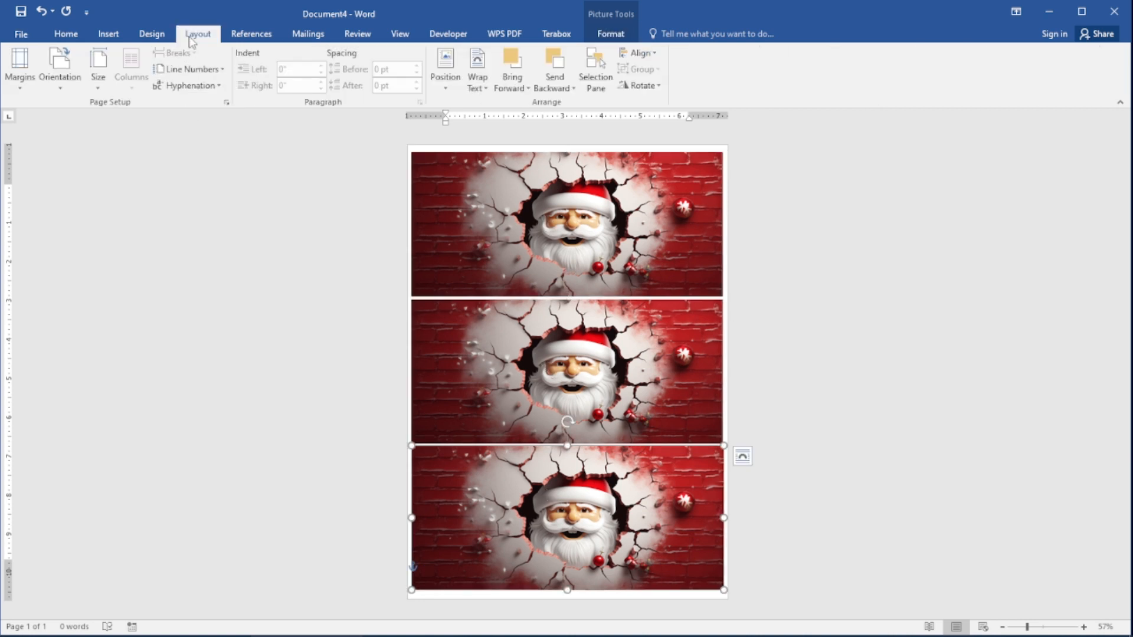
{"action": "left_click", "coordinate": [99, 65]}
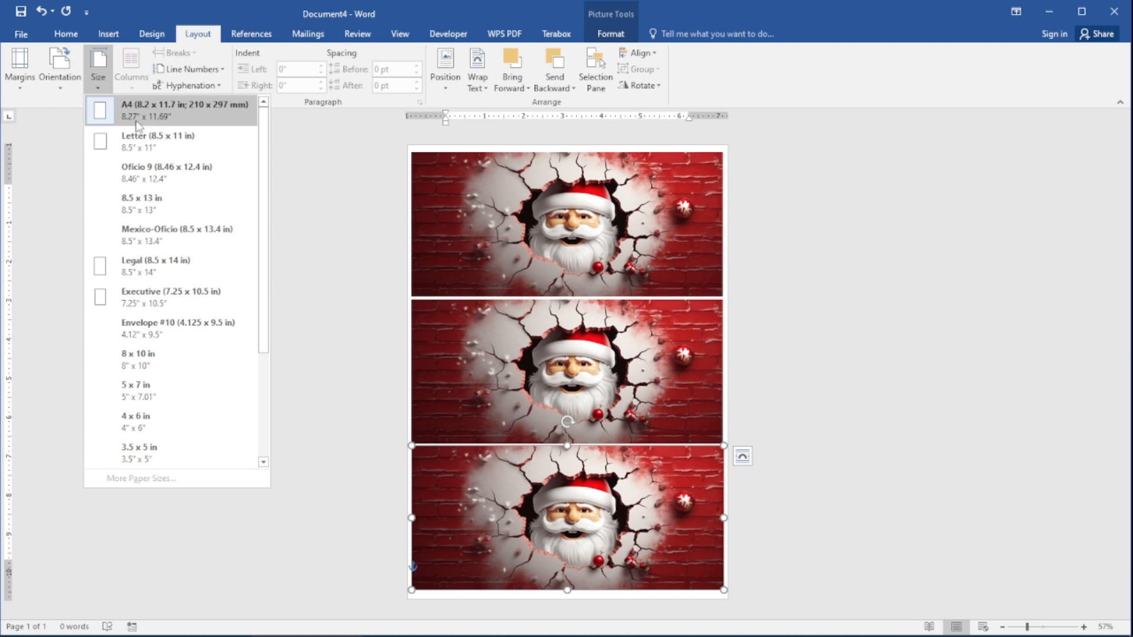
{"action": "left_click", "coordinate": [861, 234]}
{"action": "left_click", "coordinate": [526, 243]}
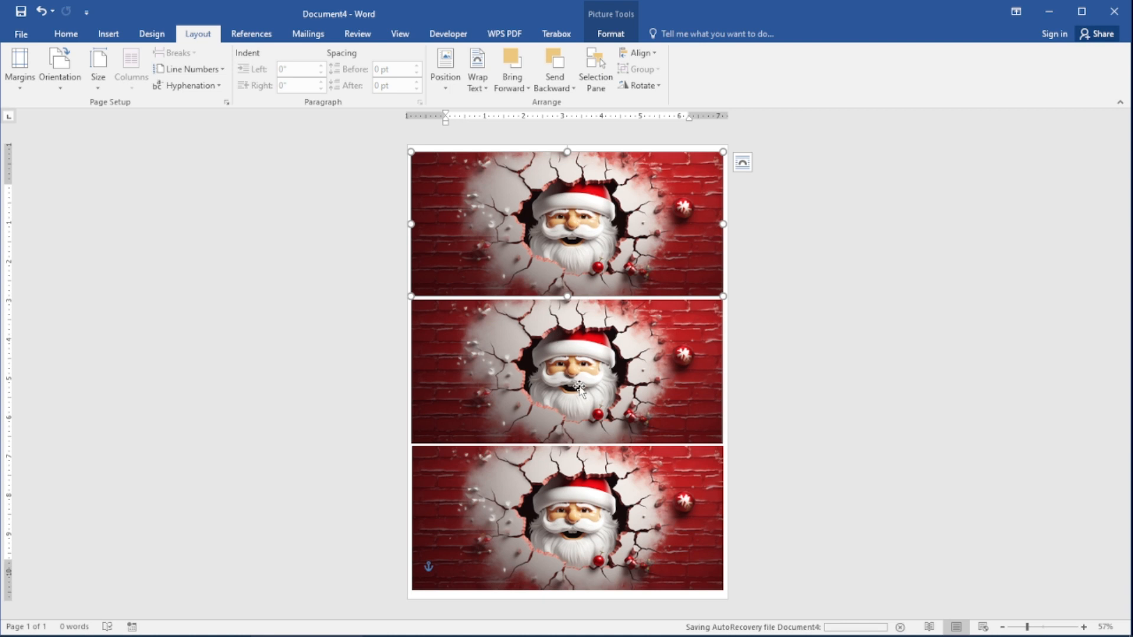
{"action": "left_click", "coordinate": [577, 534]}
{"action": "left_click", "coordinate": [541, 385]}
{"action": "left_click", "coordinate": [562, 242]}
{"action": "left_click", "coordinate": [584, 381]}
{"action": "left_click", "coordinate": [593, 522]}
{"action": "left_click", "coordinate": [590, 381]}
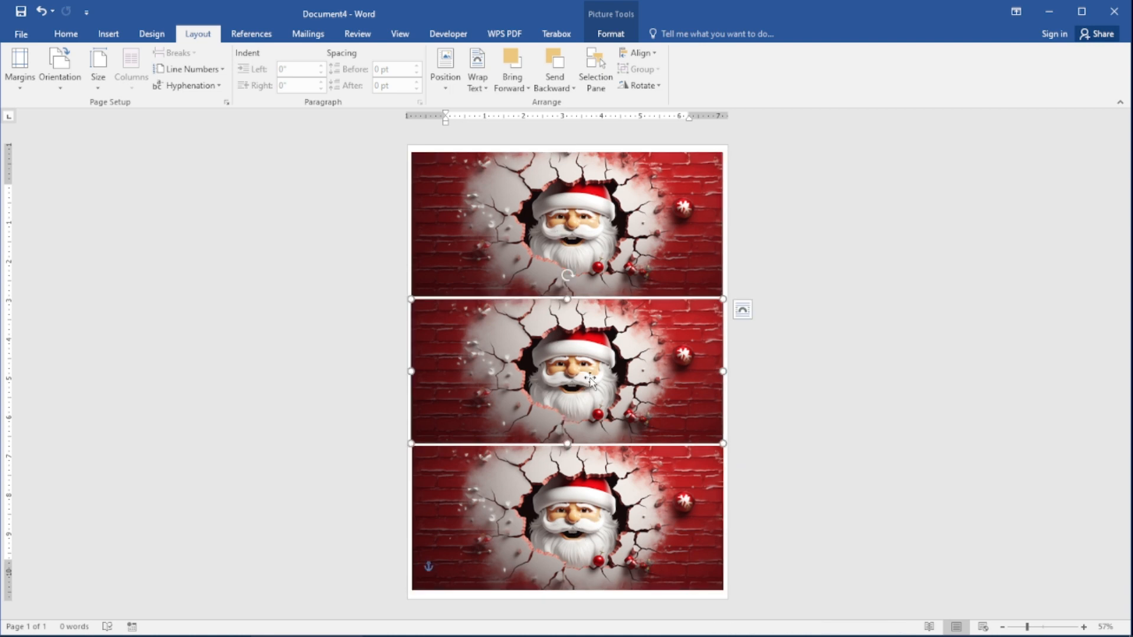
{"action": "left_click", "coordinate": [554, 184]}
{"action": "left_click", "coordinate": [595, 333]}
{"action": "left_click", "coordinate": [612, 520]}
{"action": "left_click", "coordinate": [581, 410]}
{"action": "left_click", "coordinate": [567, 221]}
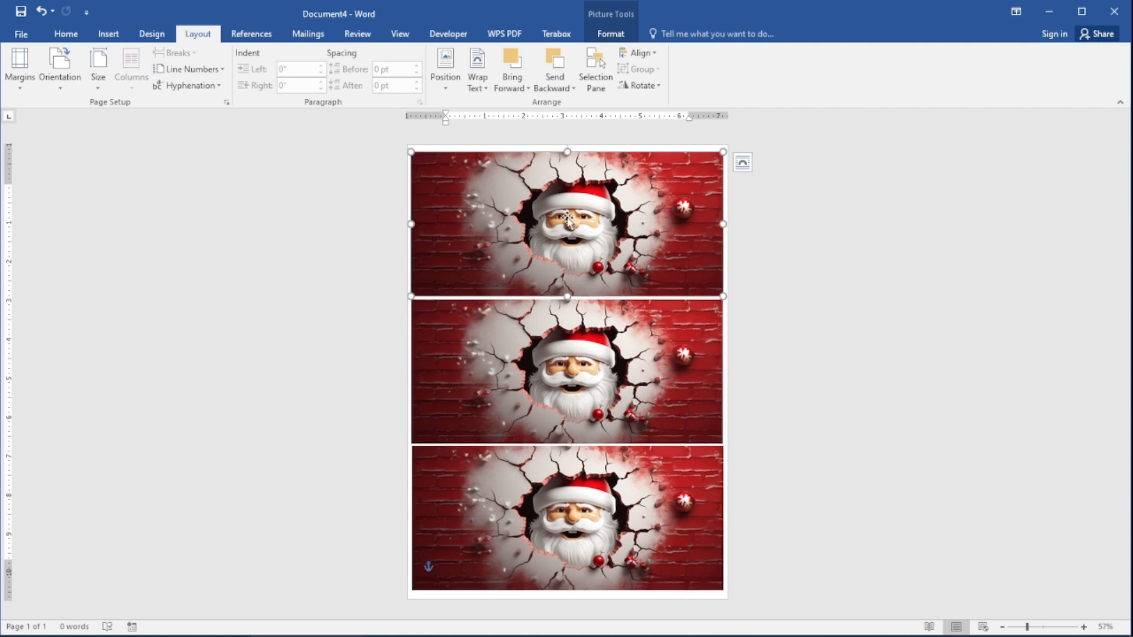
{"action": "left_click", "coordinate": [631, 327]}
{"action": "left_click", "coordinate": [593, 551]}
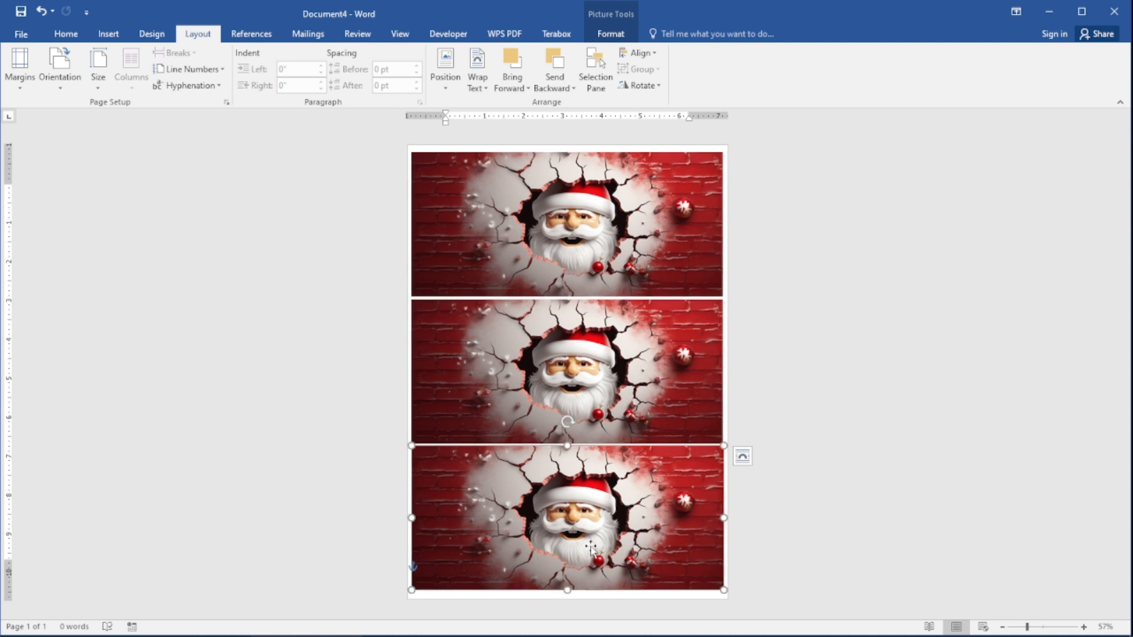
{"action": "left_click", "coordinate": [550, 416]}
{"action": "left_click", "coordinate": [565, 274]}
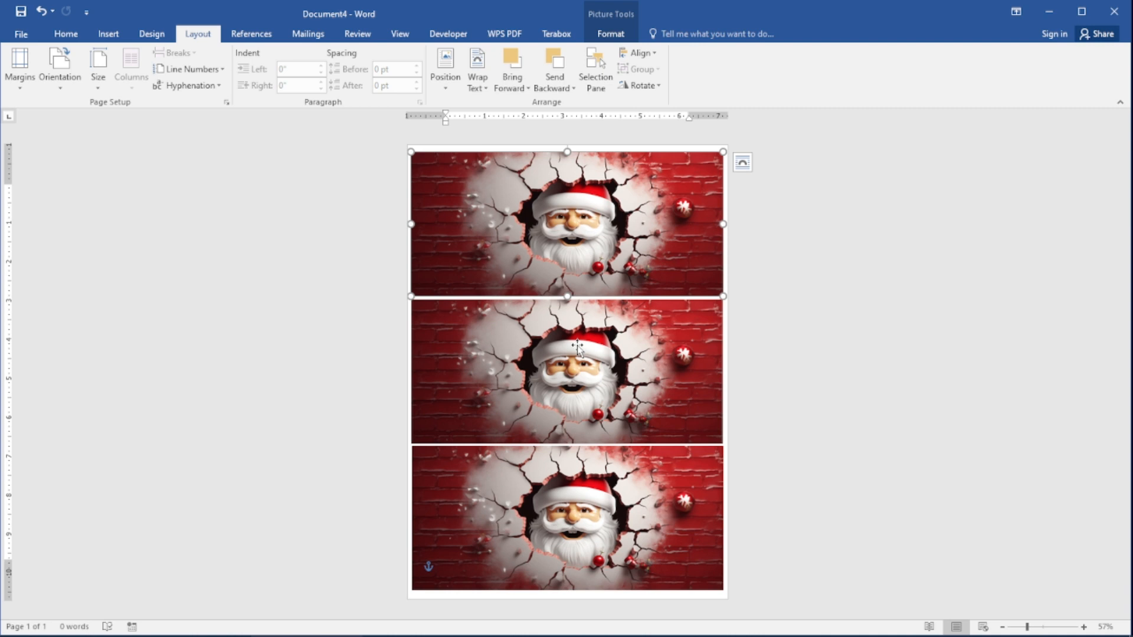
{"action": "left_click", "coordinate": [599, 523]}
{"action": "left_click", "coordinate": [594, 399]}
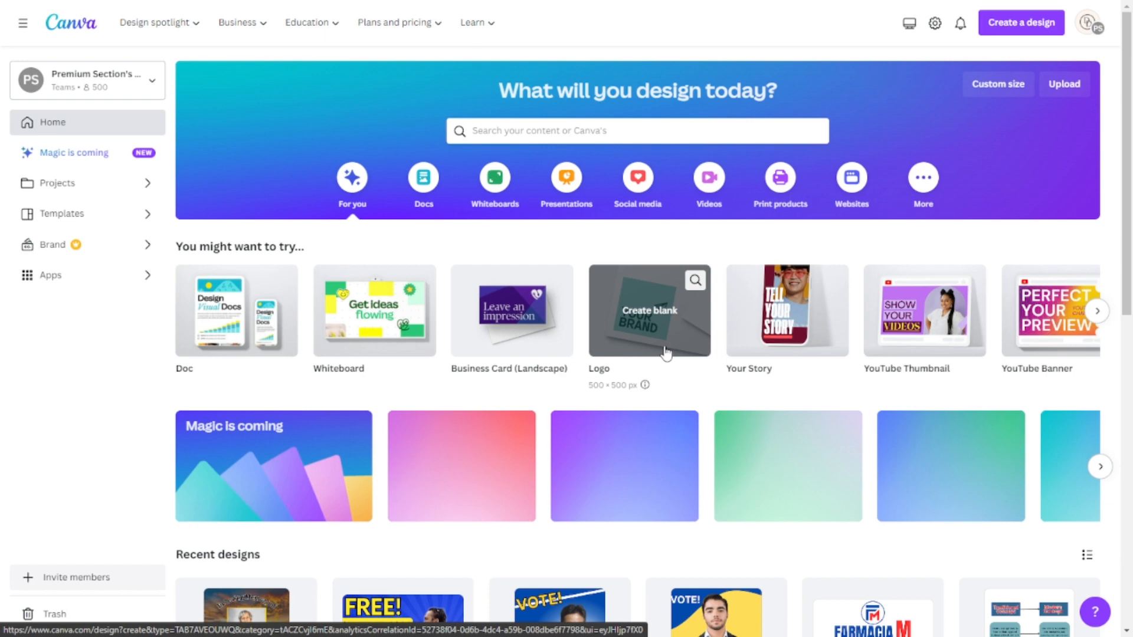
Switch to Canva and open the Smartmockups app
{"action": "scroll", "coordinate": [666, 353], "scroll_direction": "down", "scroll_amount": 3}
{"action": "scroll", "coordinate": [666, 352], "scroll_direction": "up", "scroll_amount": 3}
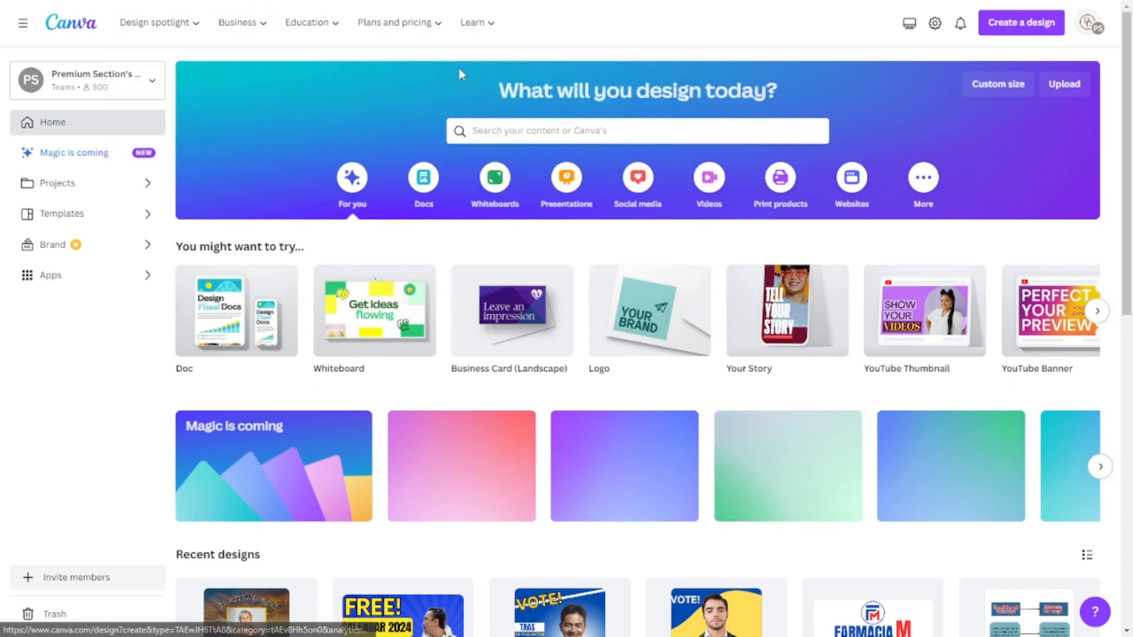
{"action": "left_click", "coordinate": [66, 285]}
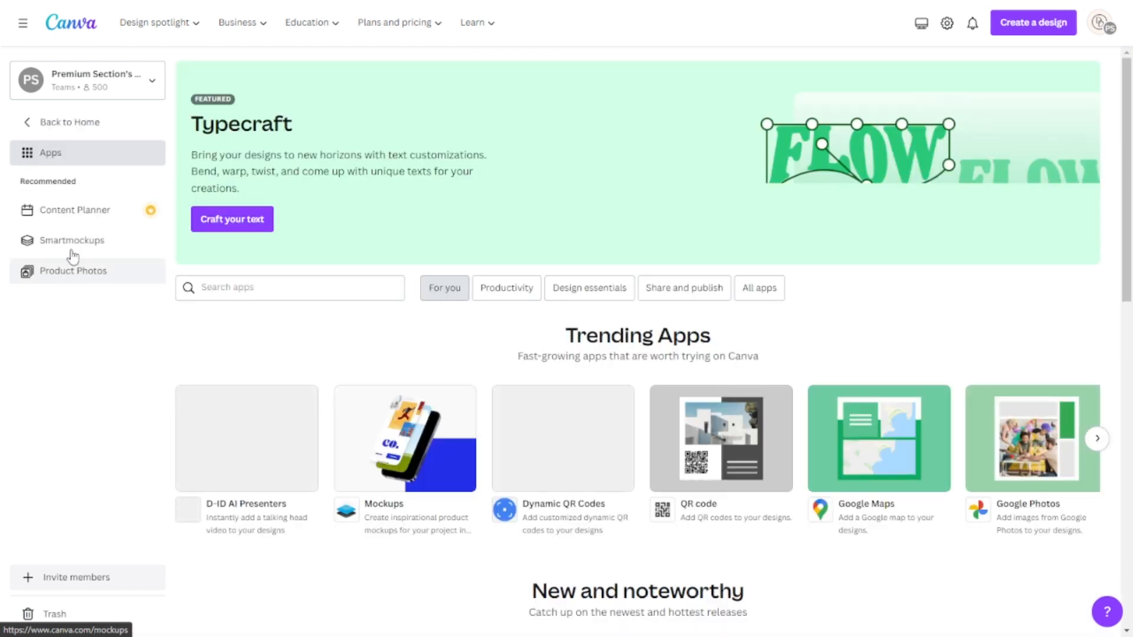
{"action": "left_click", "coordinate": [72, 241]}
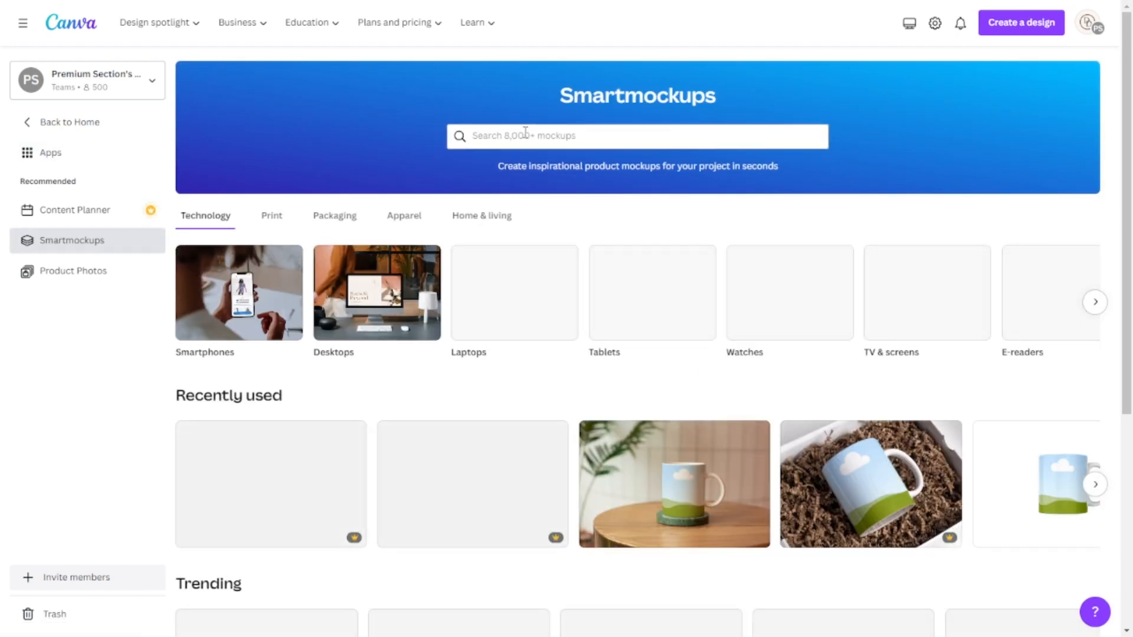
Search the mockups for "mug" and choose the Ceramic mugs suggestion
{"action": "left_click", "coordinate": [525, 133]}
{"action": "type", "text": "mug"}
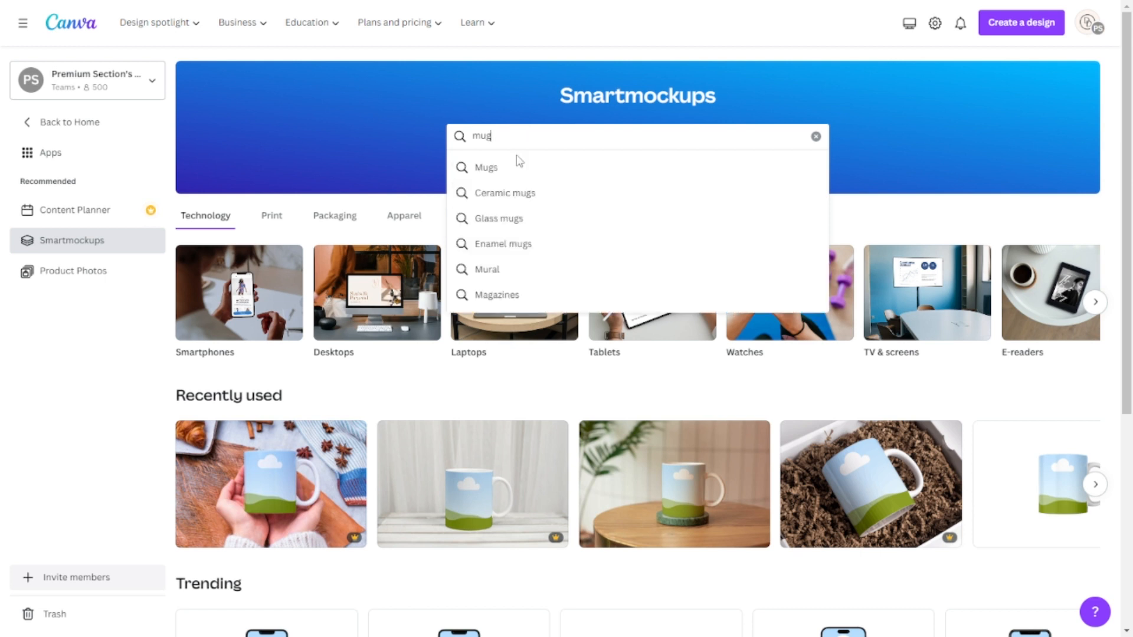
{"action": "left_click", "coordinate": [511, 195]}
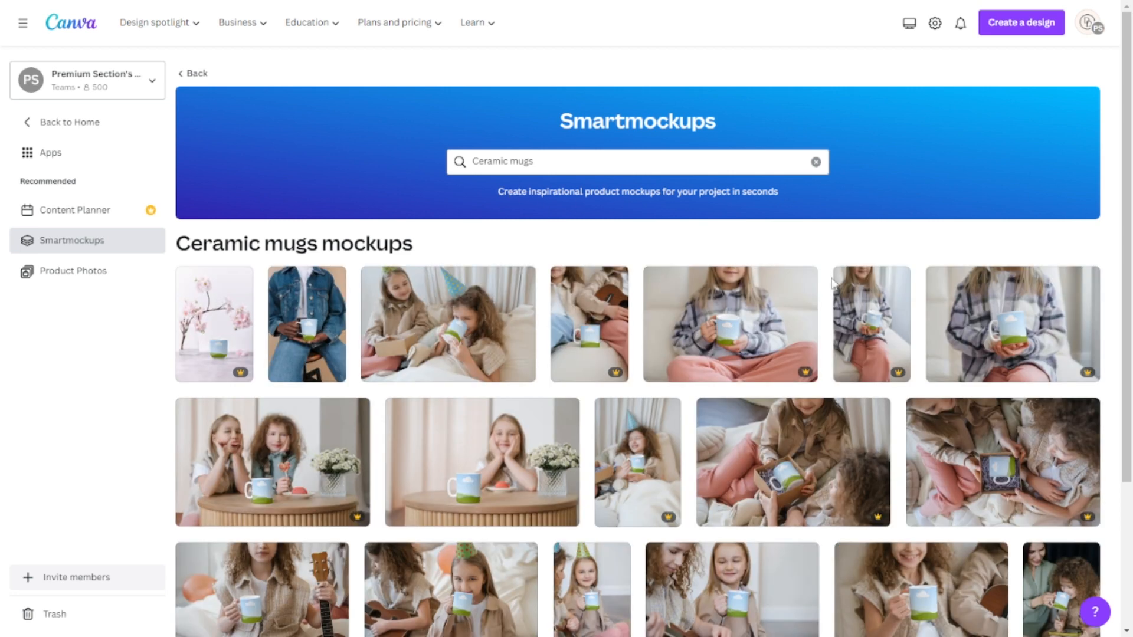
Browse the ceramic mug mockups and open the free one with a mug on a round wooden table beside a plant
{"action": "scroll", "coordinate": [838, 300], "scroll_direction": "down", "scroll_amount": 3}
{"action": "scroll", "coordinate": [838, 300], "scroll_direction": "down", "scroll_amount": 10}
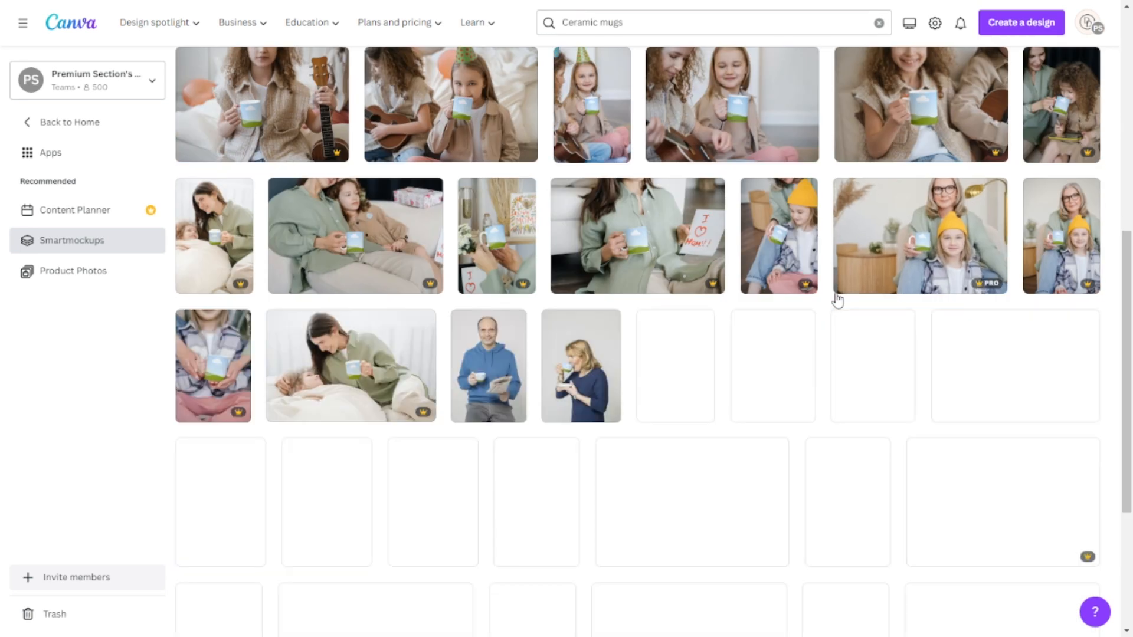
{"action": "scroll", "coordinate": [838, 300], "scroll_direction": "down", "scroll_amount": 1}
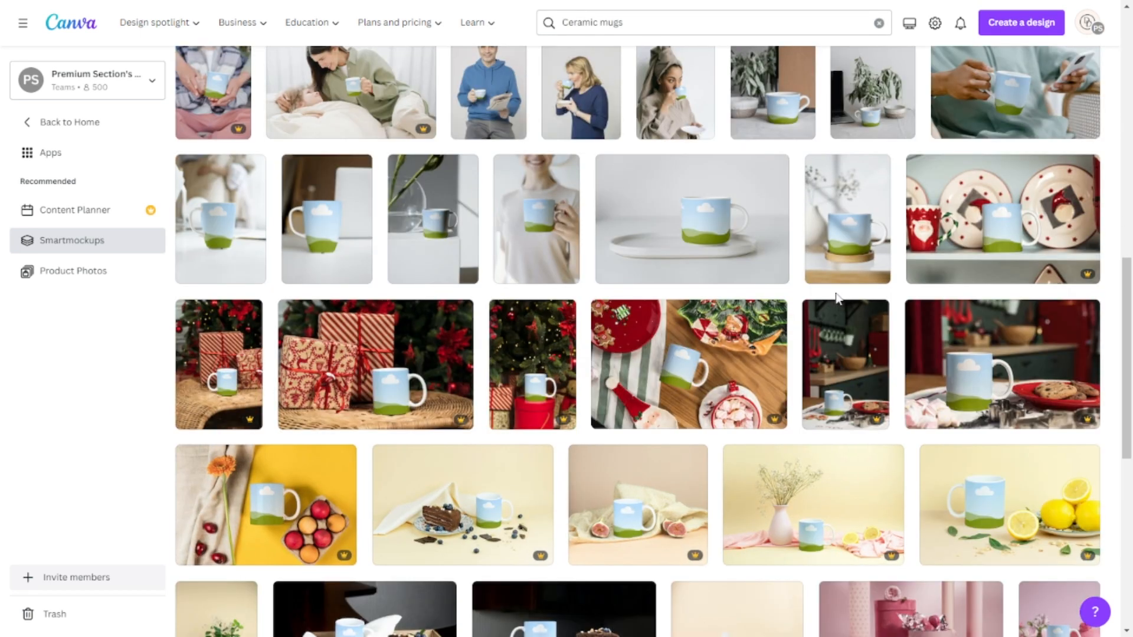
{"action": "scroll", "coordinate": [837, 297], "scroll_direction": "down", "scroll_amount": 9}
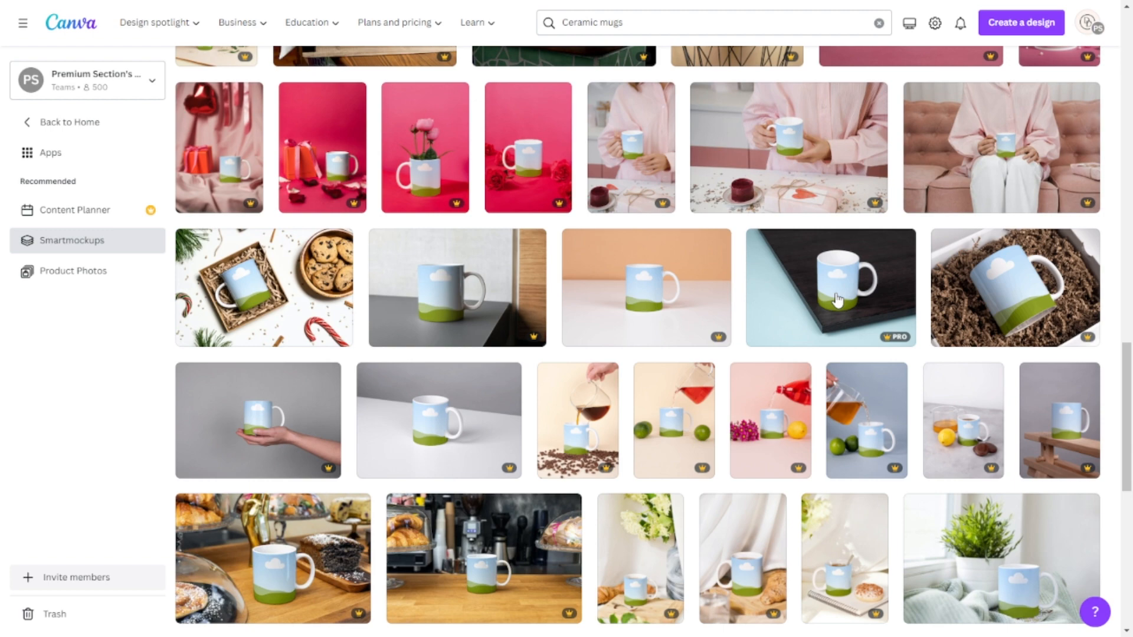
{"action": "scroll", "coordinate": [838, 300], "scroll_direction": "down", "scroll_amount": 2}
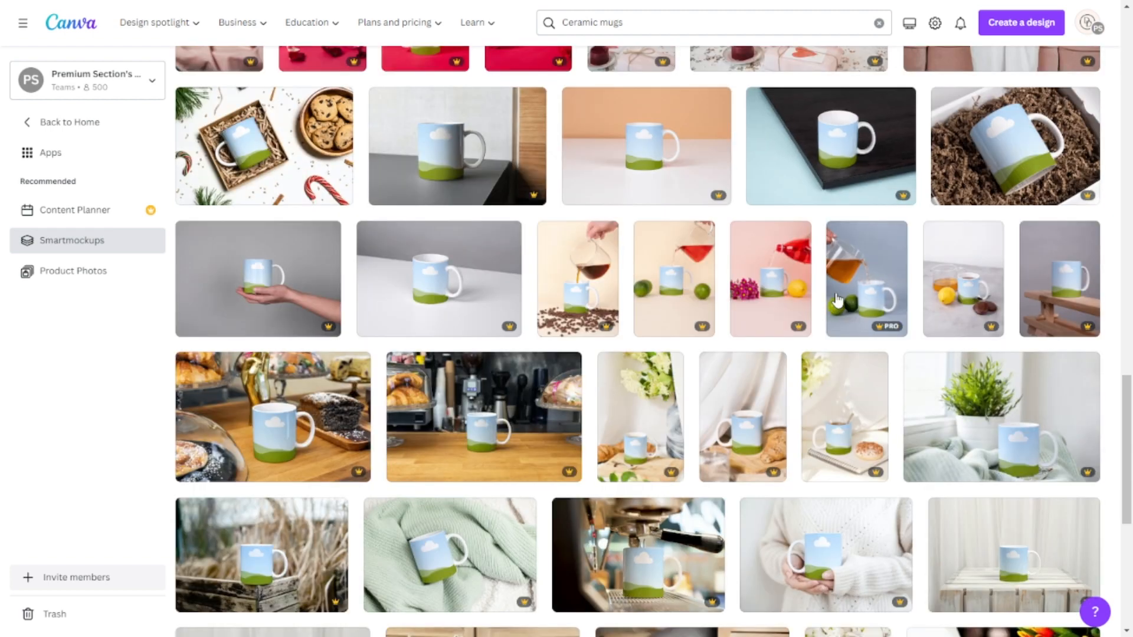
{"action": "scroll", "coordinate": [837, 299], "scroll_direction": "down", "scroll_amount": 5}
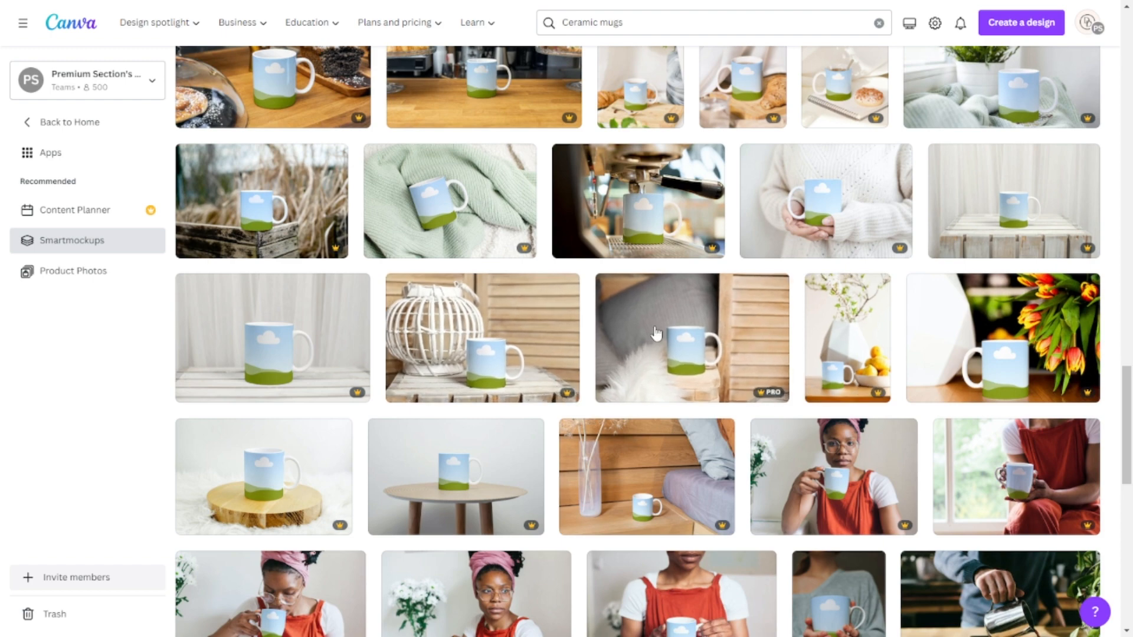
{"action": "scroll", "coordinate": [656, 334], "scroll_direction": "down", "scroll_amount": 1}
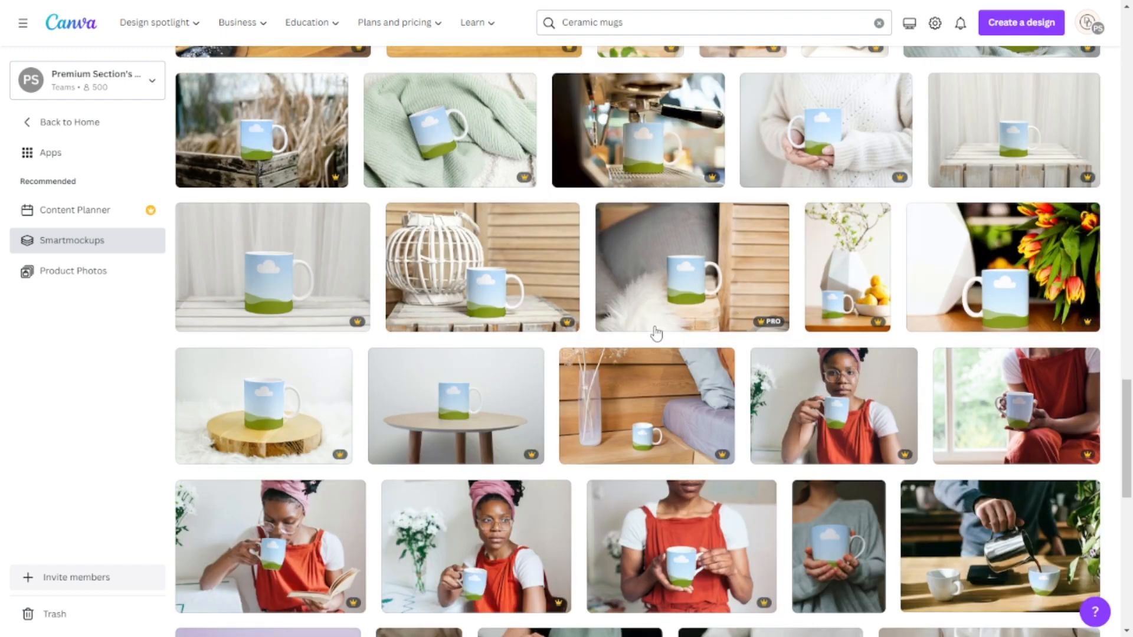
{"action": "scroll", "coordinate": [656, 334], "scroll_direction": "down", "scroll_amount": 5}
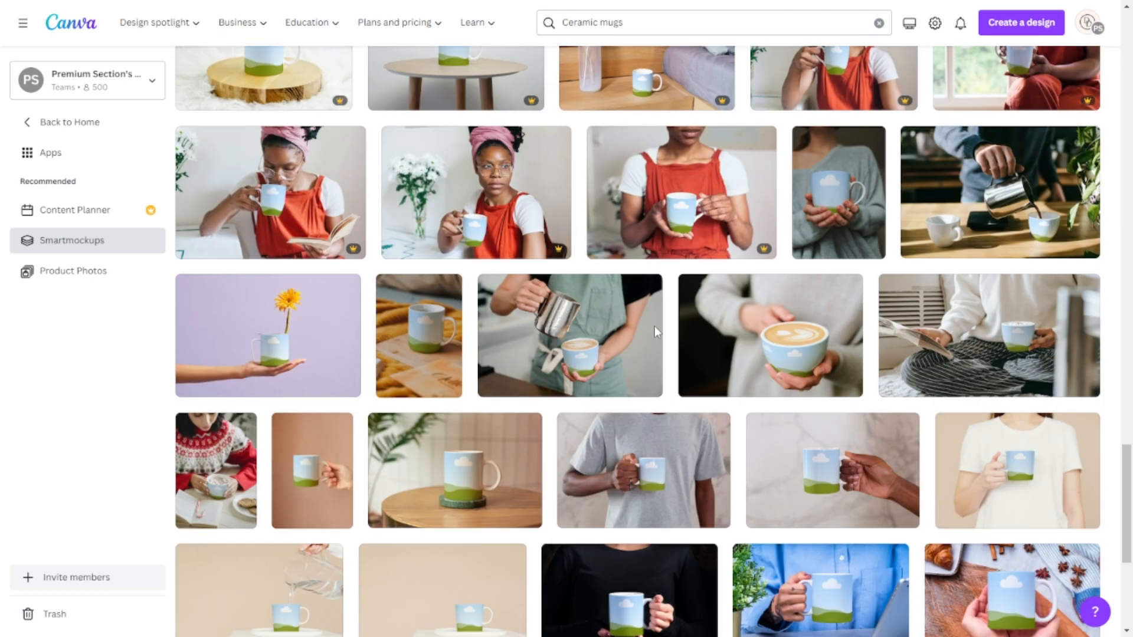
{"action": "scroll", "coordinate": [656, 333], "scroll_direction": "down", "scroll_amount": 1}
{"action": "scroll", "coordinate": [656, 334], "scroll_direction": "down", "scroll_amount": 1}
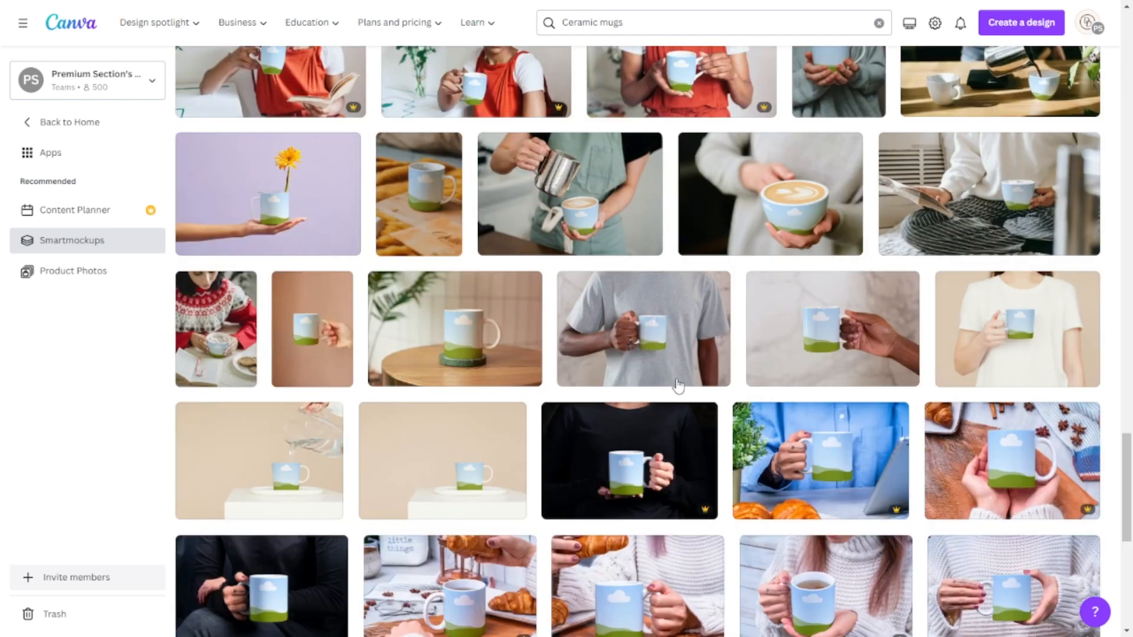
{"action": "left_click", "coordinate": [459, 337]}
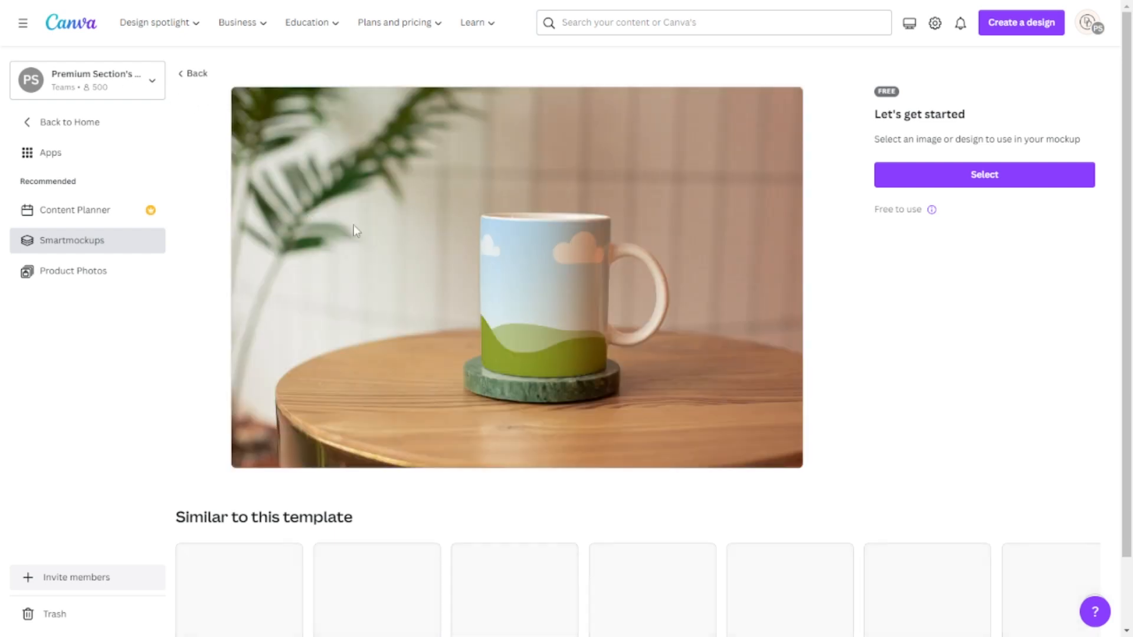
Apply the uploaded image 3D Santa Claus Mug Wrap Sublimation 24.png to the mug mockup
{"action": "left_click", "coordinate": [1010, 177]}
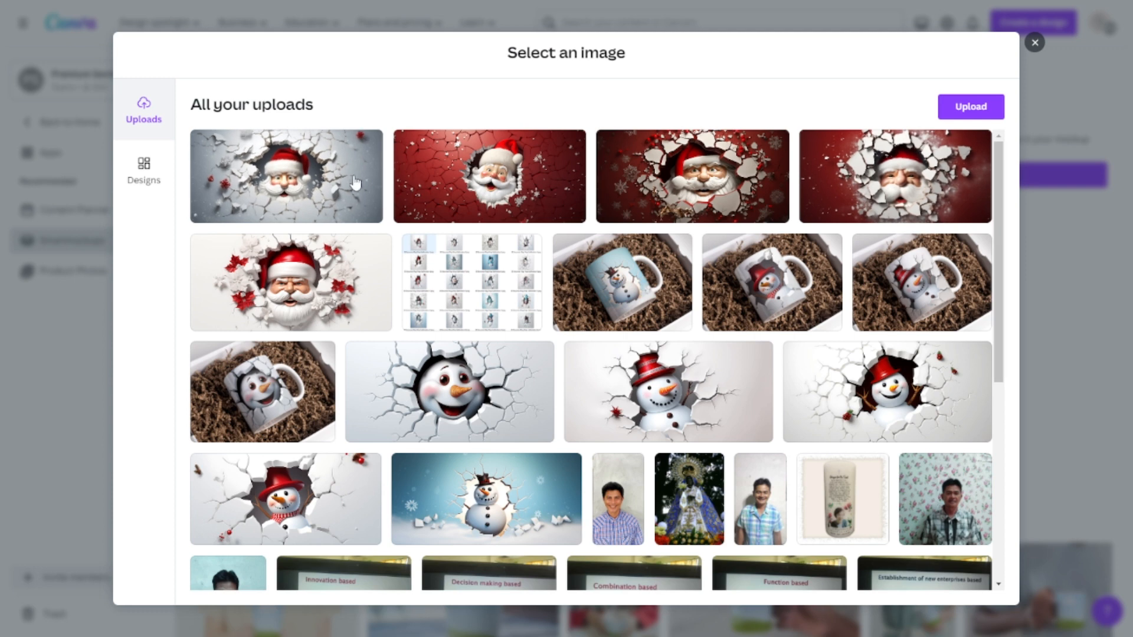
{"action": "left_click", "coordinate": [328, 176]}
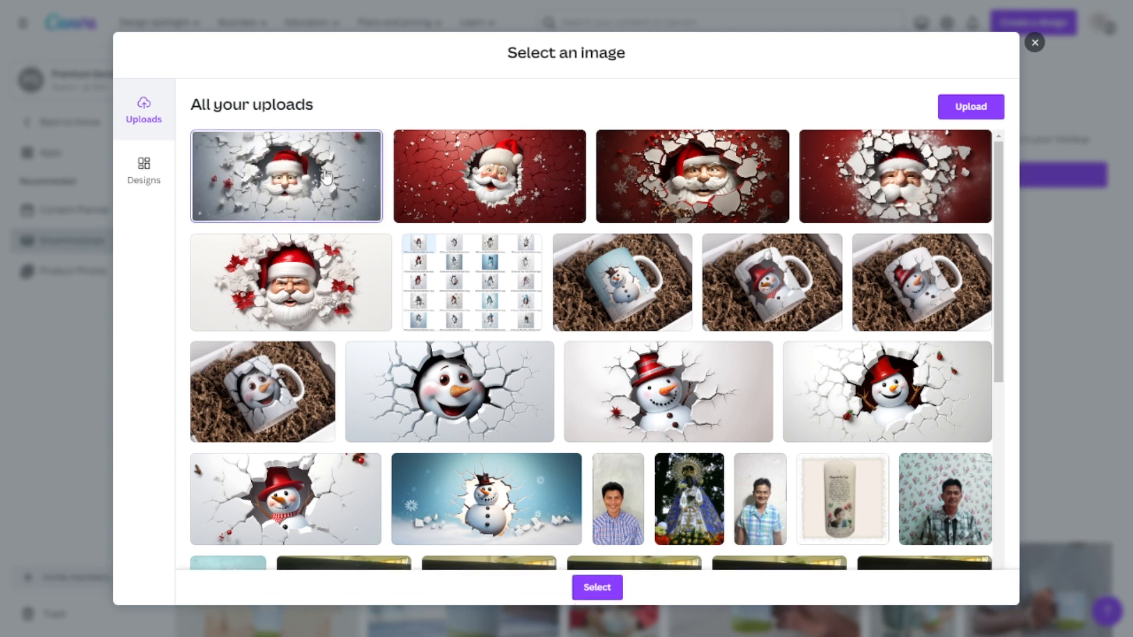
{"action": "left_click", "coordinate": [597, 588]}
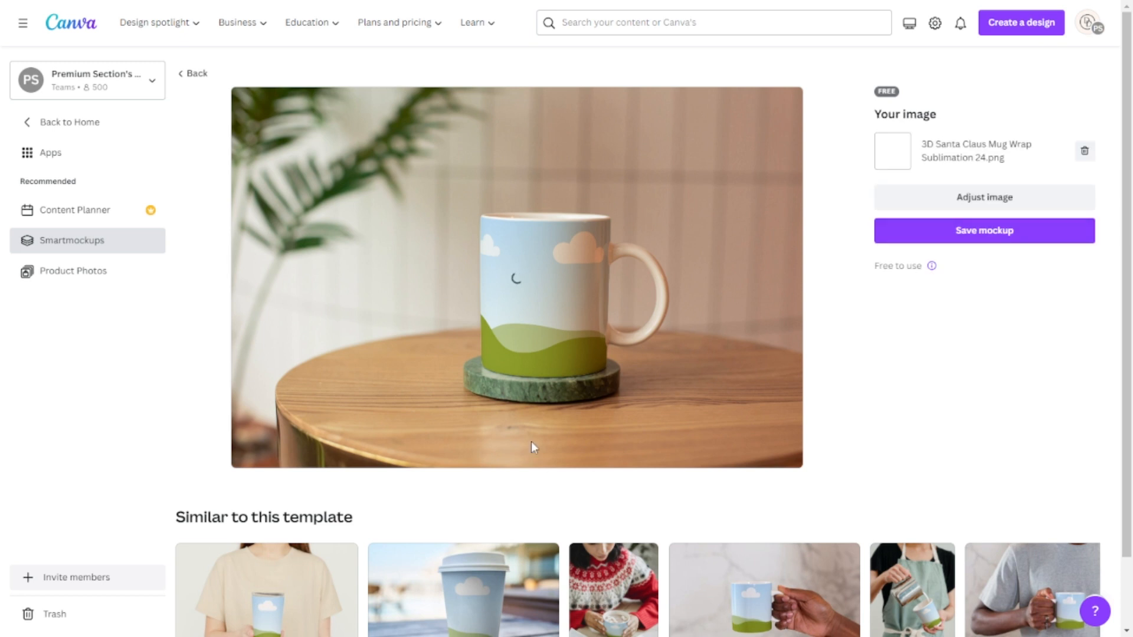
Adjust the Santa image to fill the mug's print area, keep it centred, and save the adjustment
{"action": "left_click", "coordinate": [966, 204]}
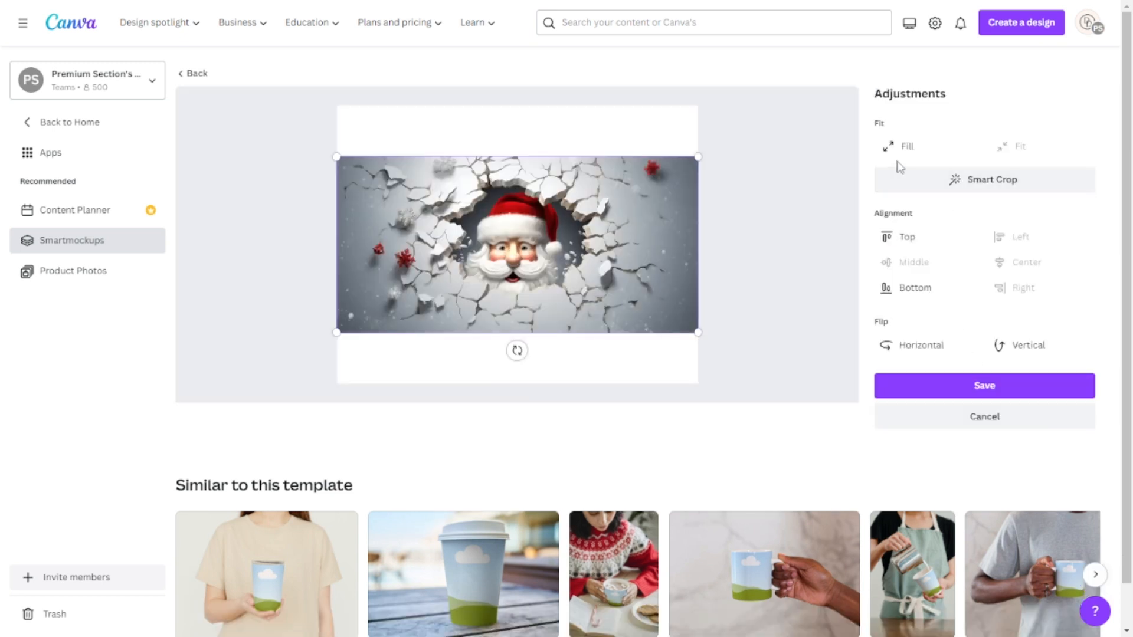
{"action": "left_click", "coordinate": [890, 147]}
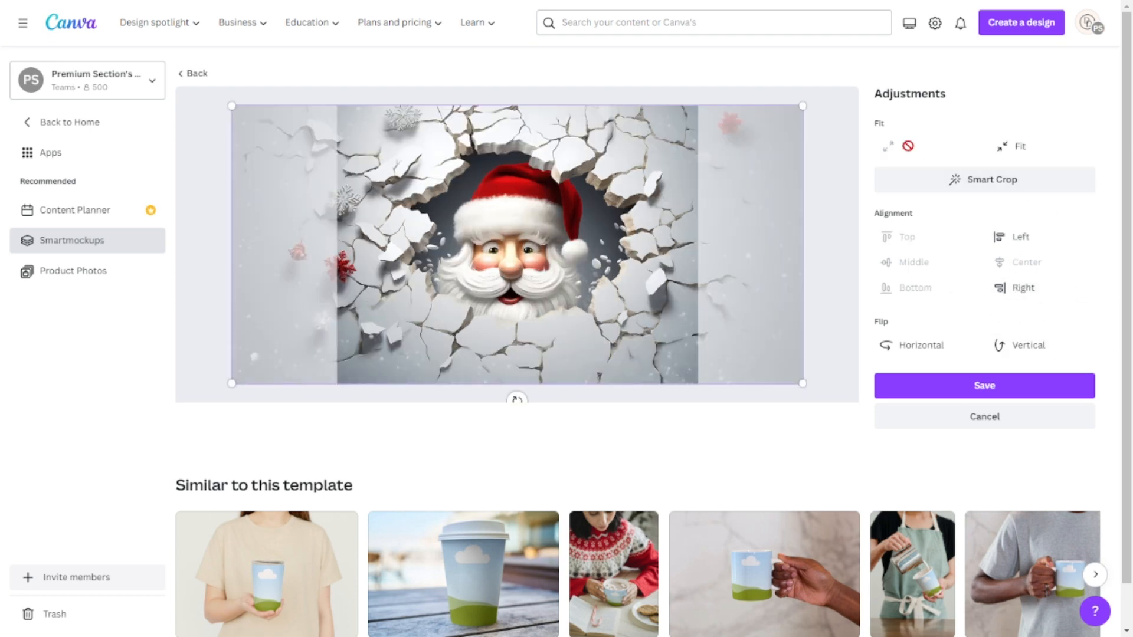
{"action": "left_click_drag", "start_coordinate": [570, 233], "coordinate": [570, 233]}
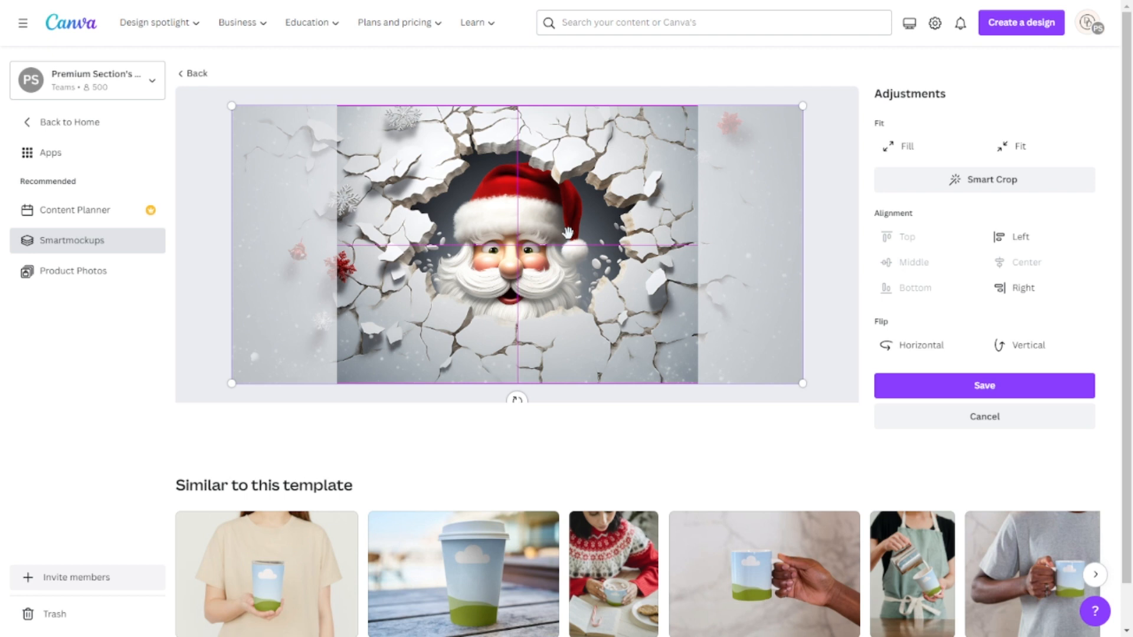
{"action": "left_click", "coordinate": [946, 389]}
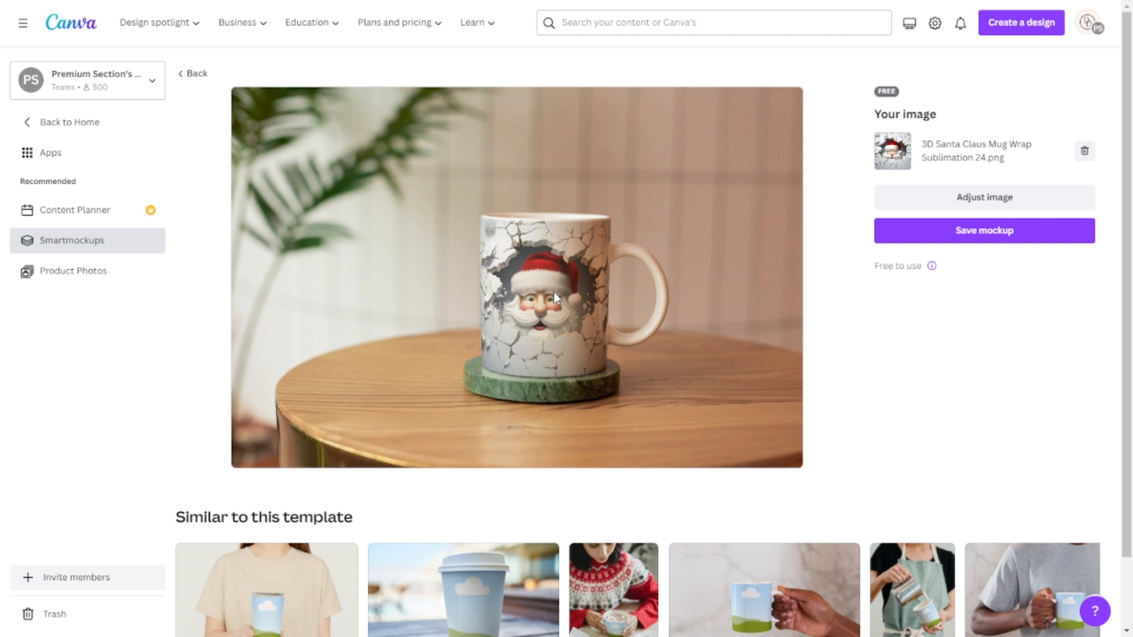
Save the Santa mug mockup and close the save options without downloading it or using it in a design
{"action": "left_click", "coordinate": [968, 236]}
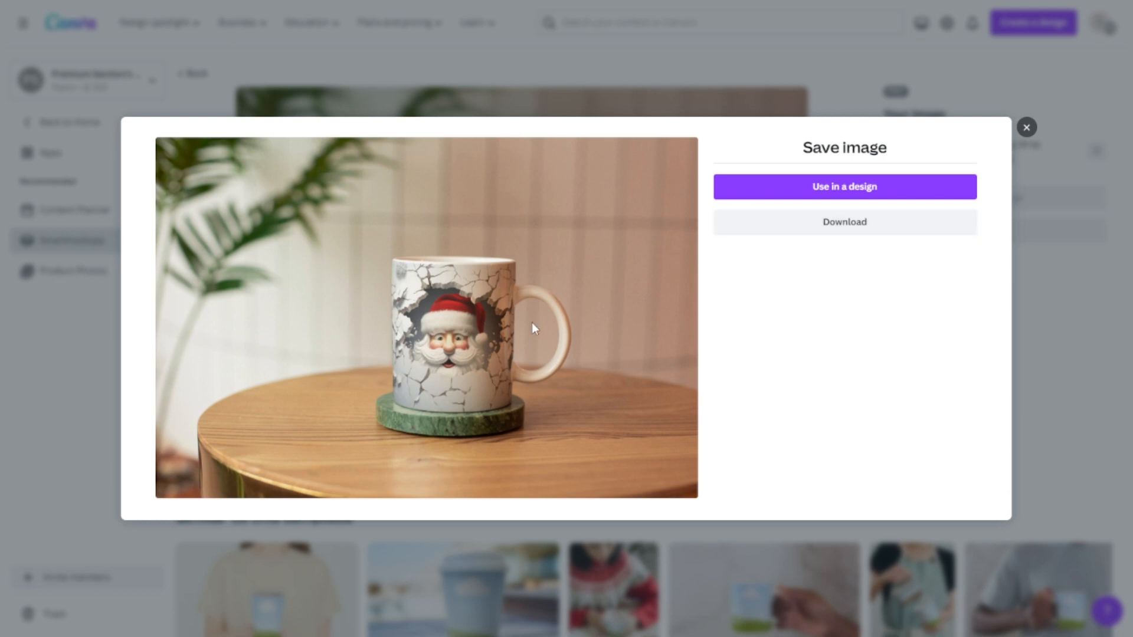
{"action": "left_click", "coordinate": [1026, 128]}
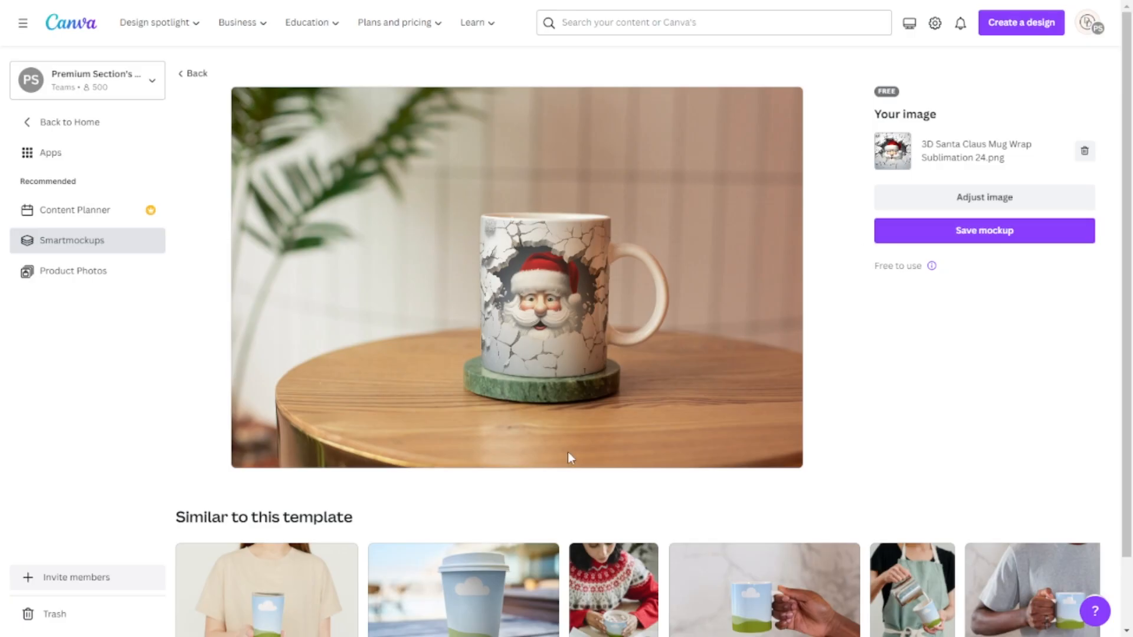
{"action": "scroll", "coordinate": [567, 458], "scroll_direction": "down", "scroll_amount": 2}
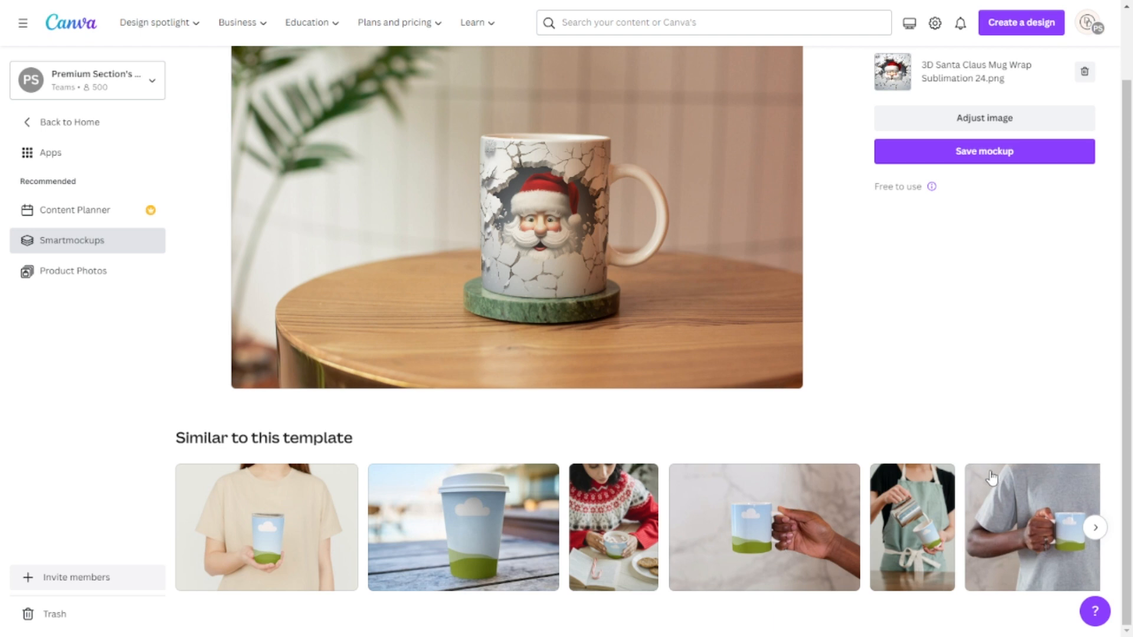
{"action": "scroll", "coordinate": [720, 462], "scroll_direction": "up", "scroll_amount": 2}
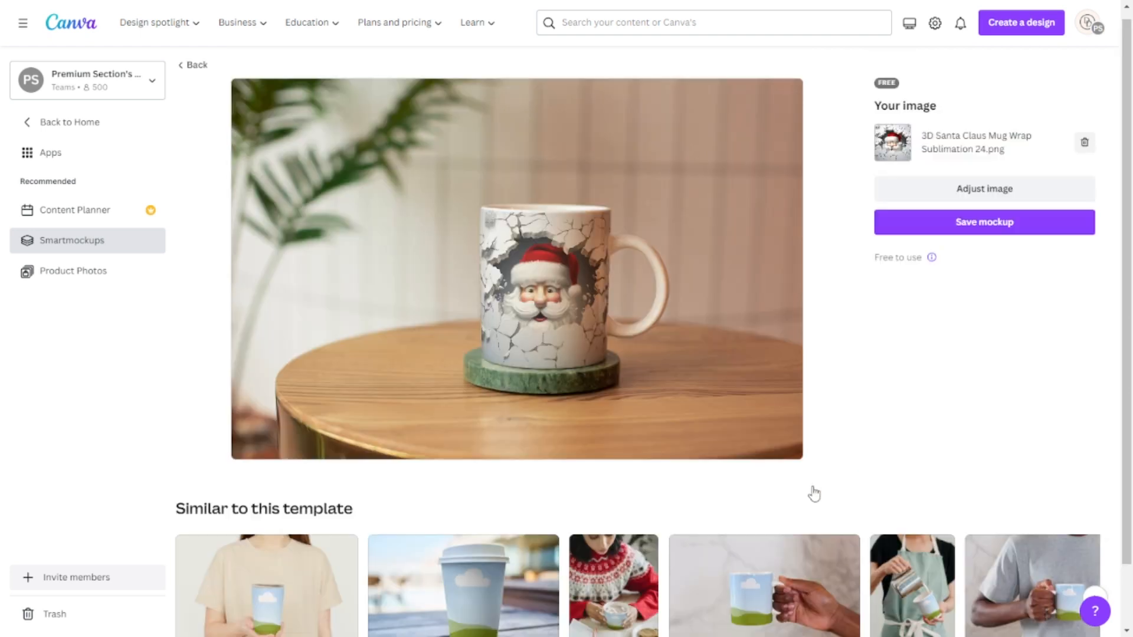